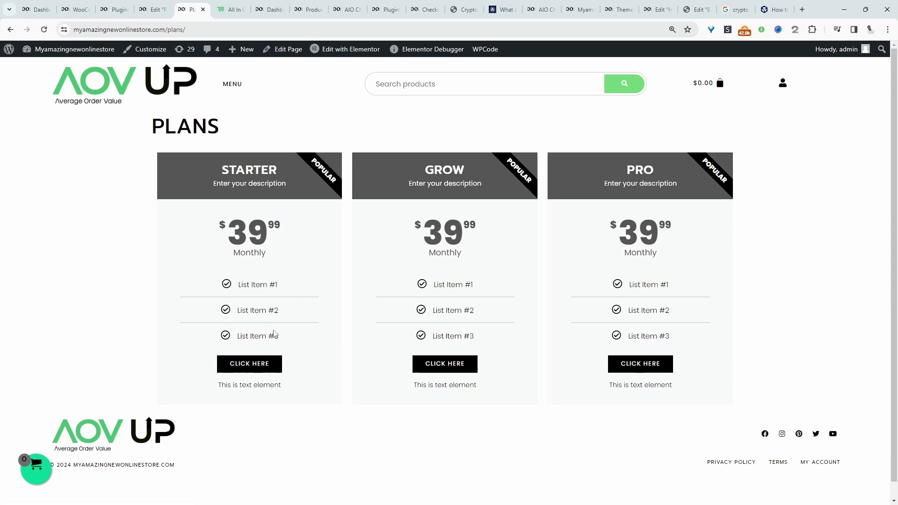
Step: Send the Starter plan to checkout and review the Basic subscription in the cart at $39.00/year
left_click(246, 370)
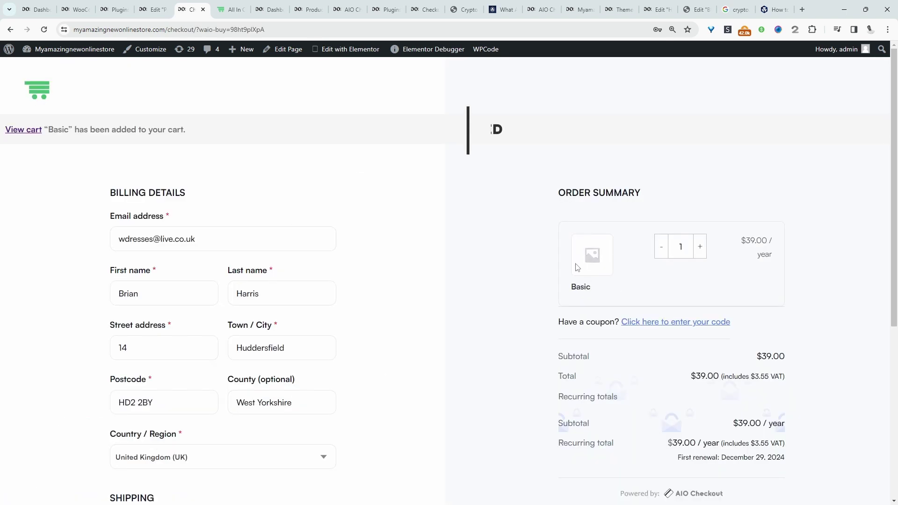
scroll(542, 315, "down", 3)
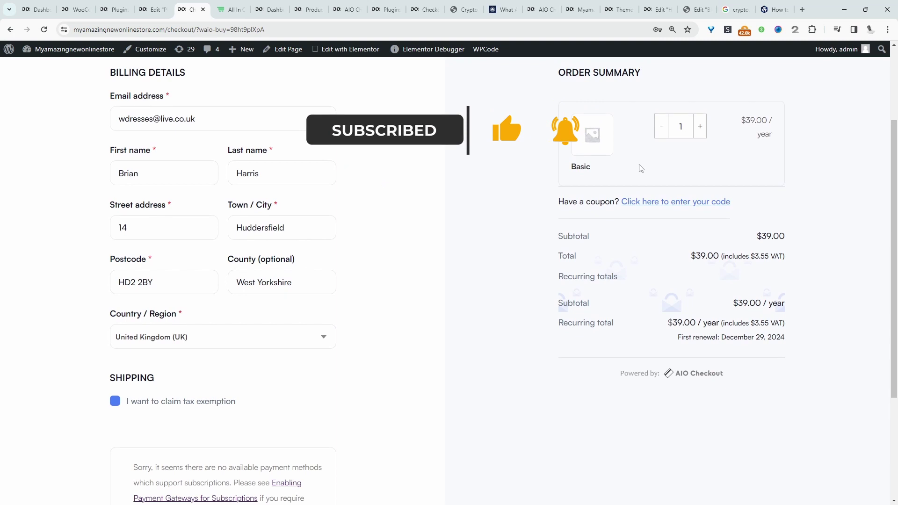
scroll(629, 185, "up", 1)
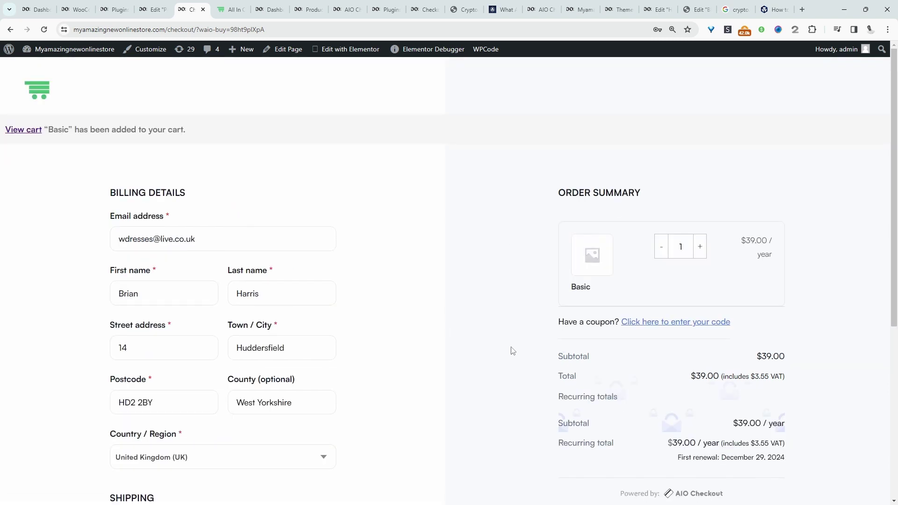
Step: Switch to the All In One Checkout site and bring up the store's wp-admin Dashboard
left_click(229, 10)
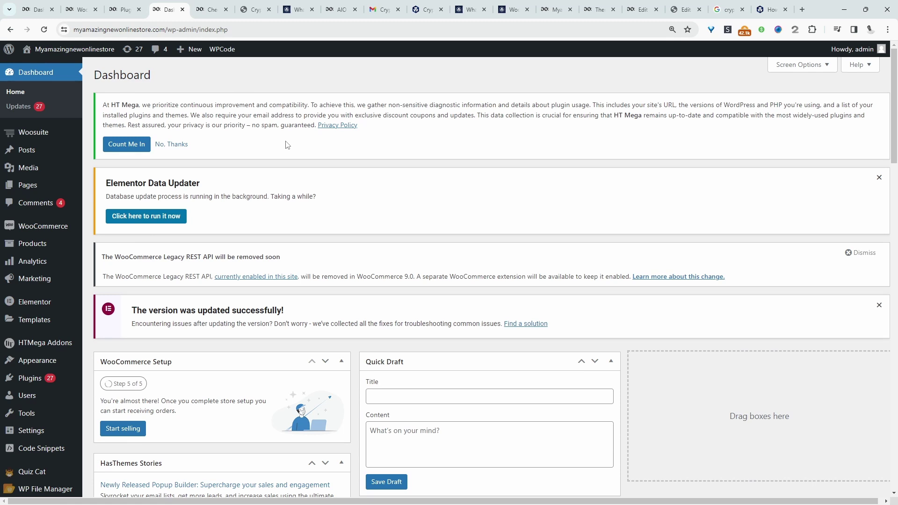
Step: Create a new page titled 'Plans' and edit it with Elementor
mouse_move(194, 52)
left_click(199, 92)
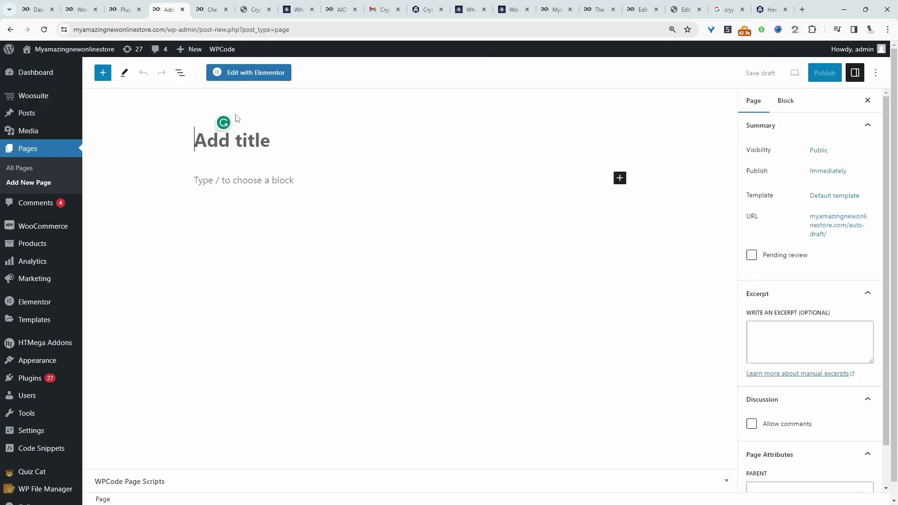
type("Plans")
left_click(255, 76)
Step: Add a Price Table widget and duplicate its column twice for three tables
left_click(97, 100)
type("p")
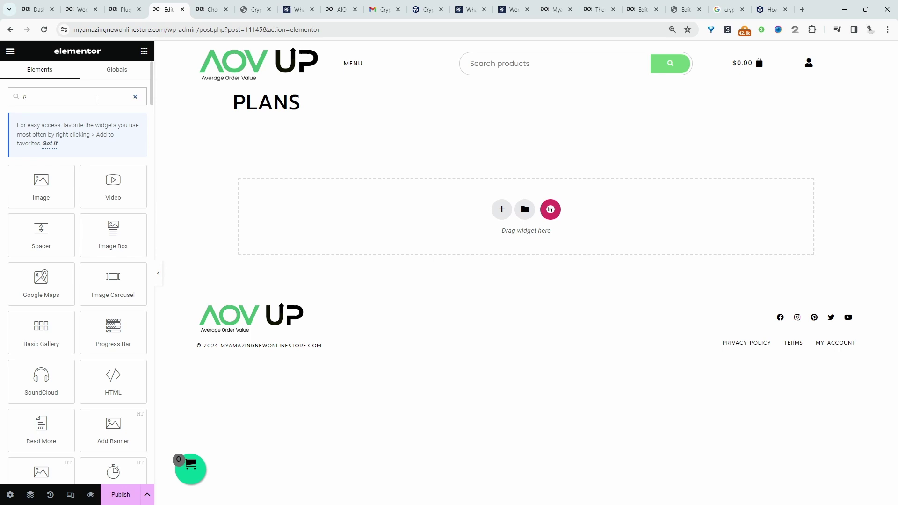
type("rici")
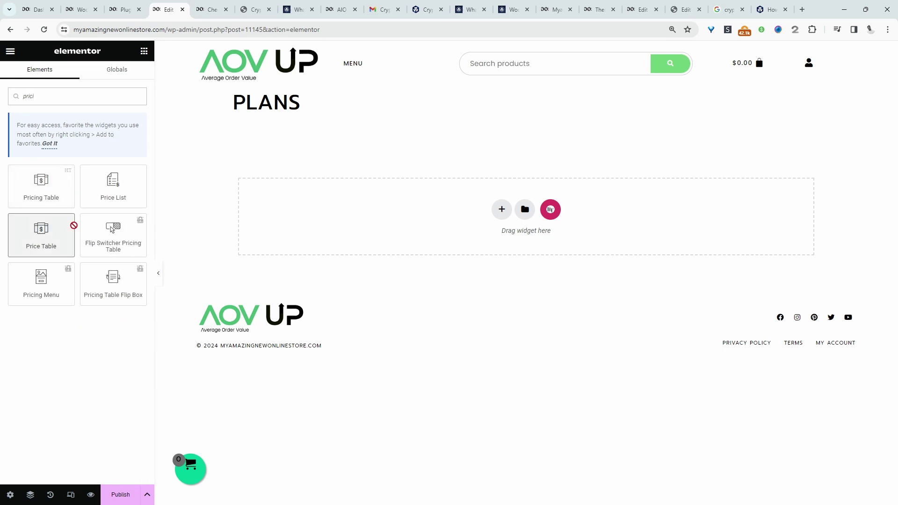
left_click_drag(73, 224, 455, 216)
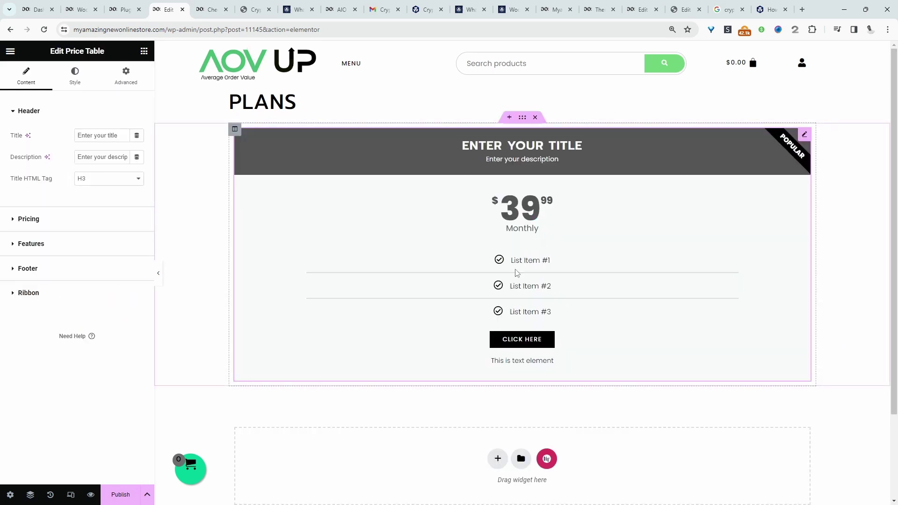
right_click(236, 131)
left_click(262, 165)
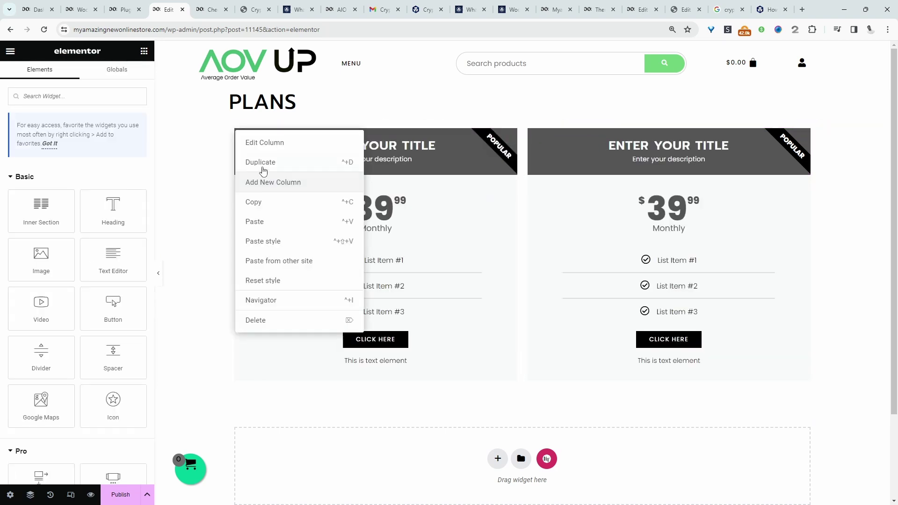
left_click(265, 162)
Step: Title the tables Starter, Grow and Pro, then publish the Plans page
left_click(340, 160)
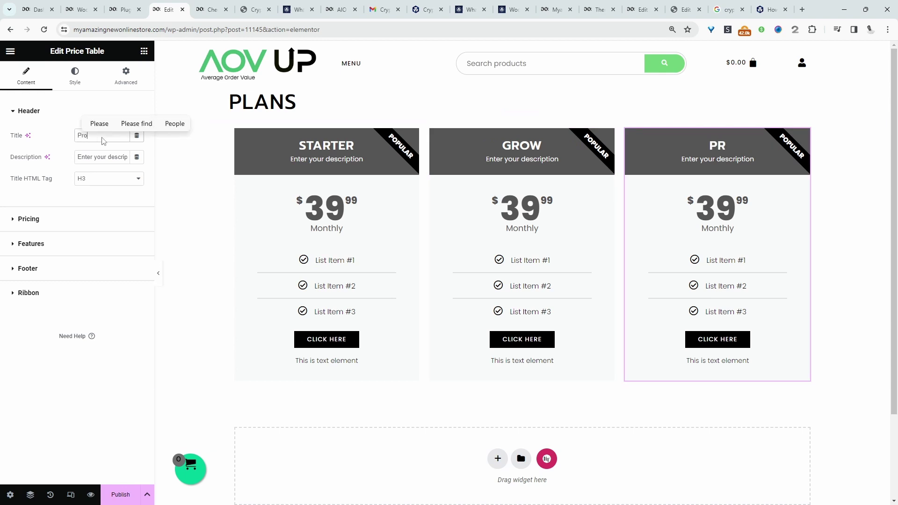
type("o")
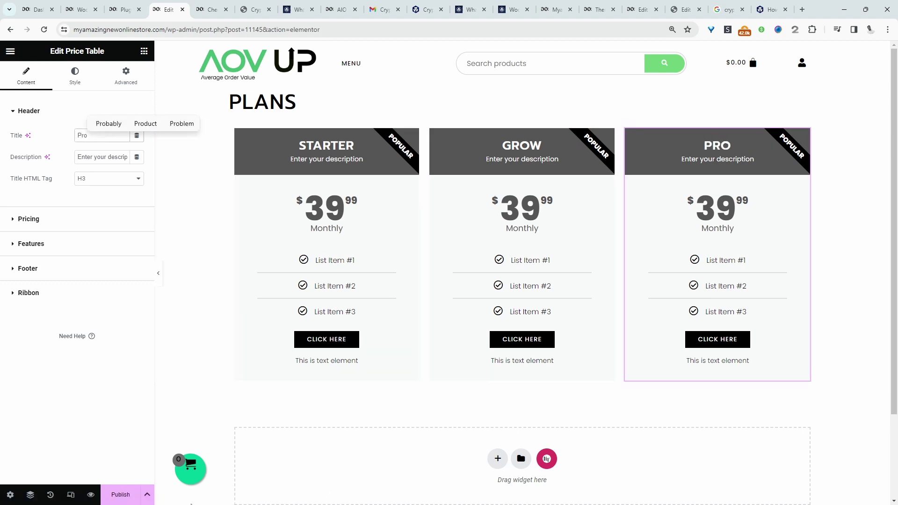
left_click(135, 500)
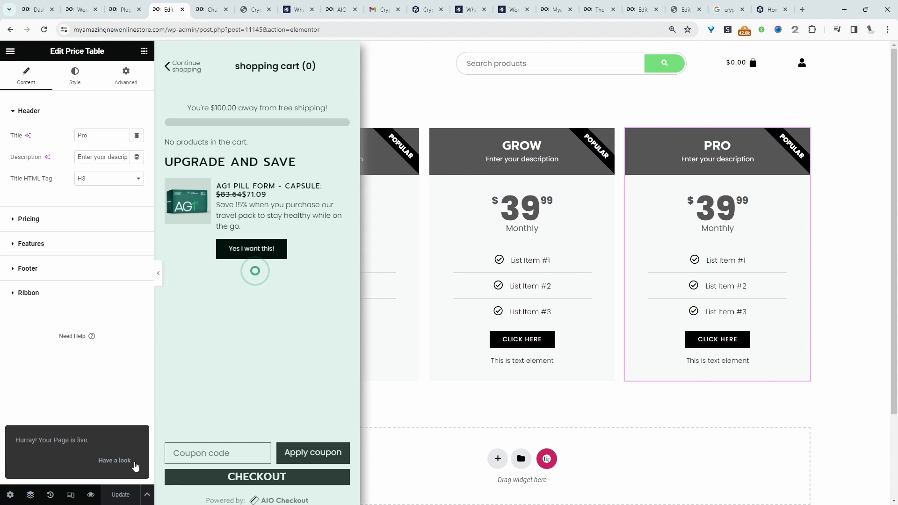
Step: View the live Plans page, close extra tabs, and test where the Starter button leads
left_click(117, 463)
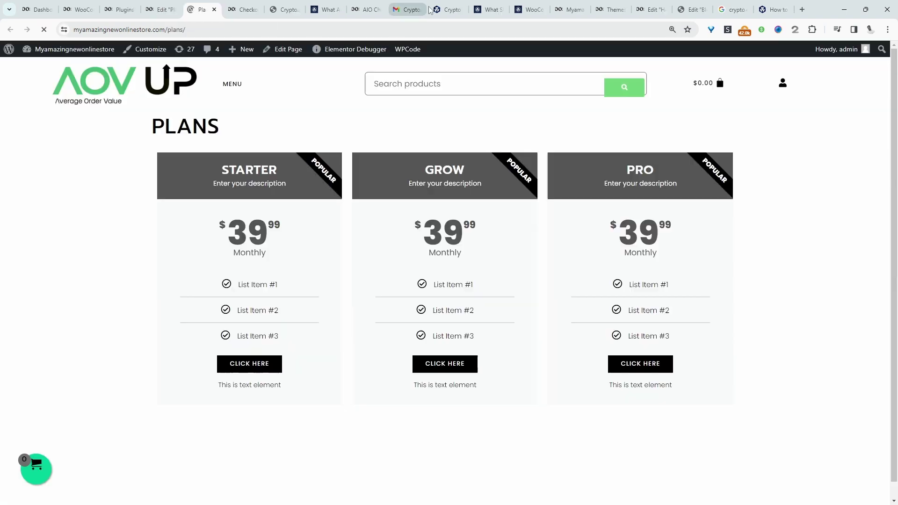
left_click(423, 10)
left_click(423, 10)
left_click(424, 10)
left_click(424, 9)
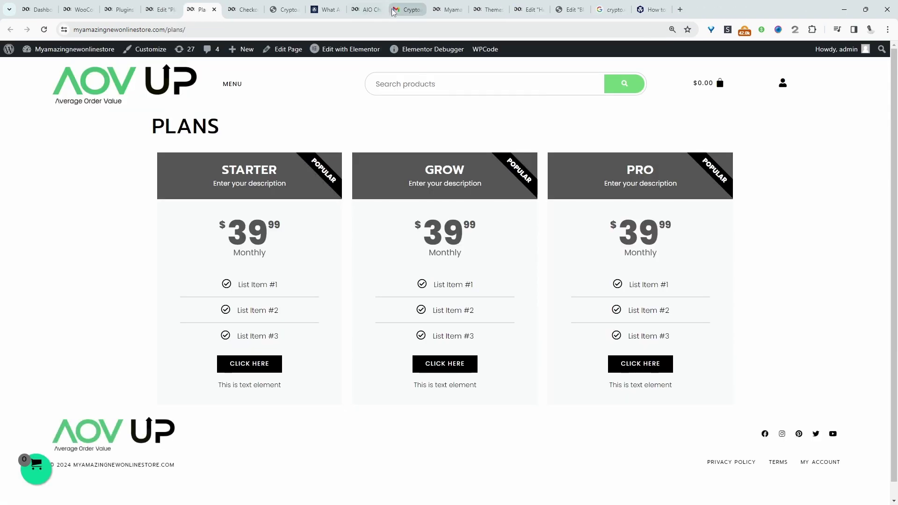
left_click(260, 369)
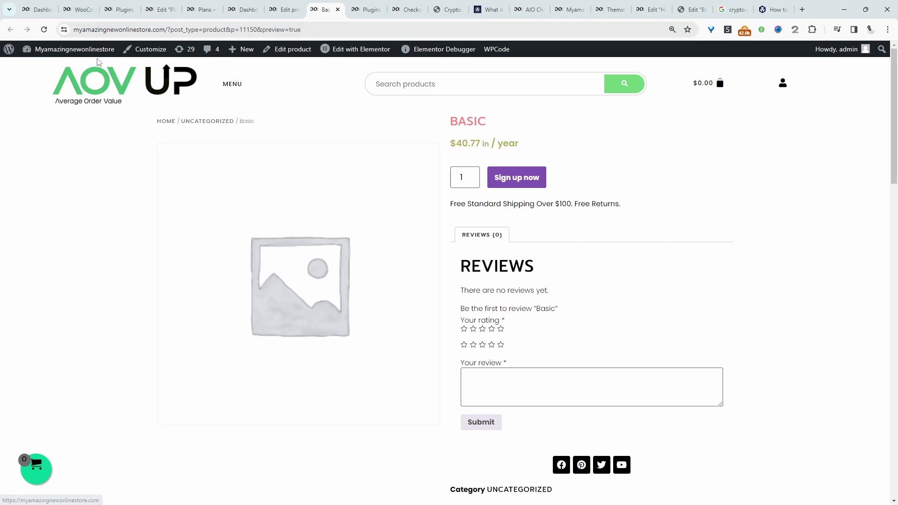
Step: From the Dashboard, go to Woosuite > AIO Checkout and enter the Buy Link Manager
mouse_move(84, 49)
left_click(85, 71)
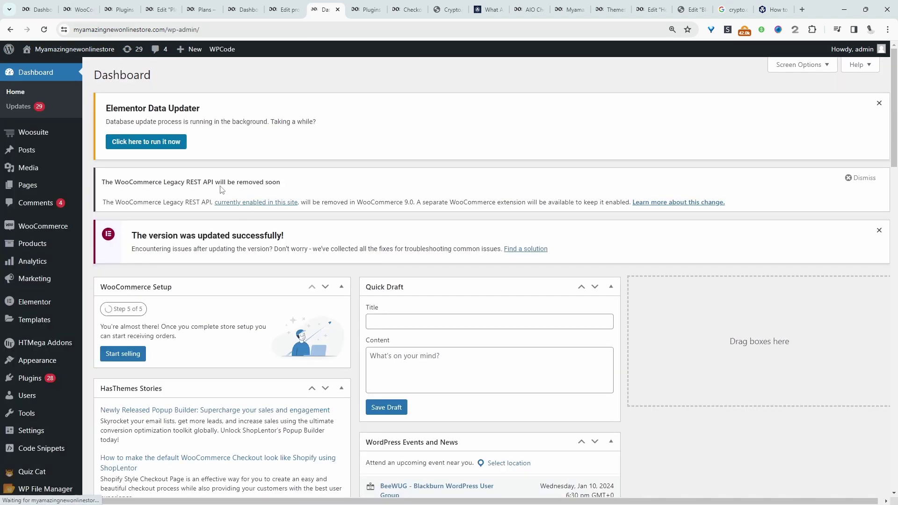
mouse_move(53, 142)
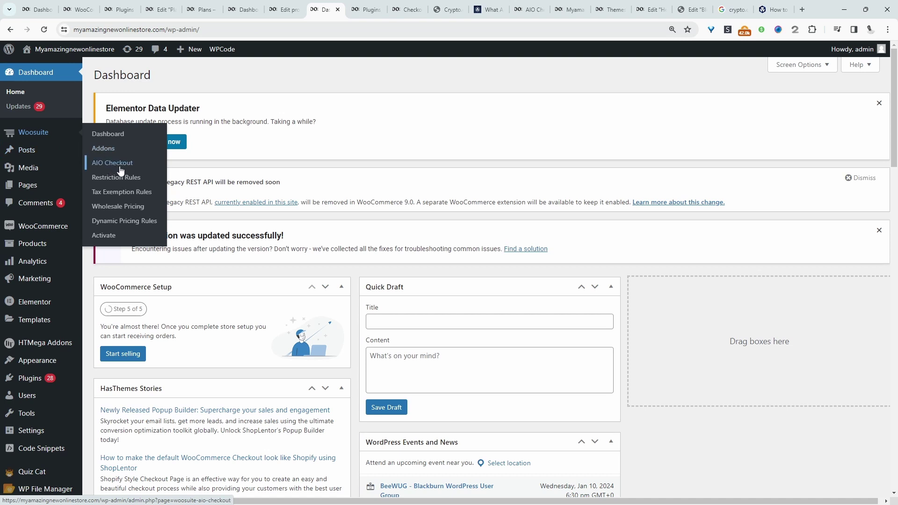
left_click(120, 171)
scroll(355, 304, "down", 3)
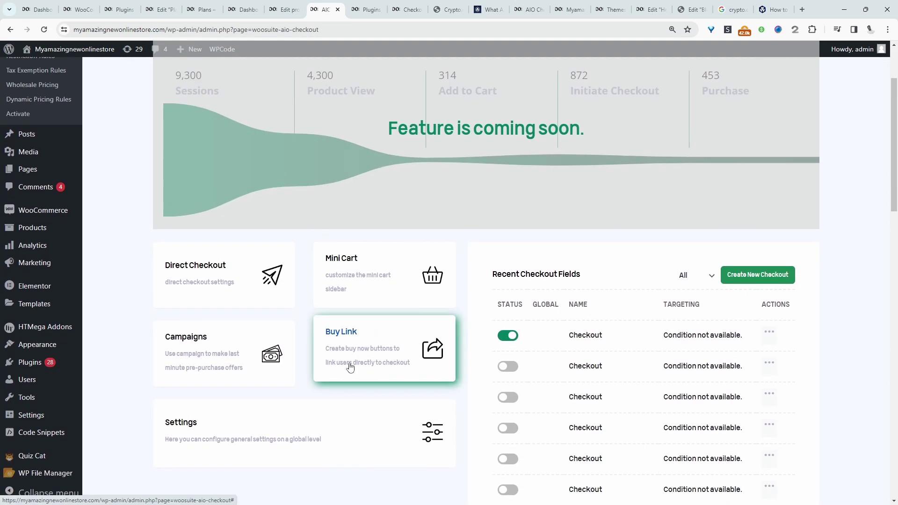
scroll(375, 351, "down", 1)
left_click(372, 305)
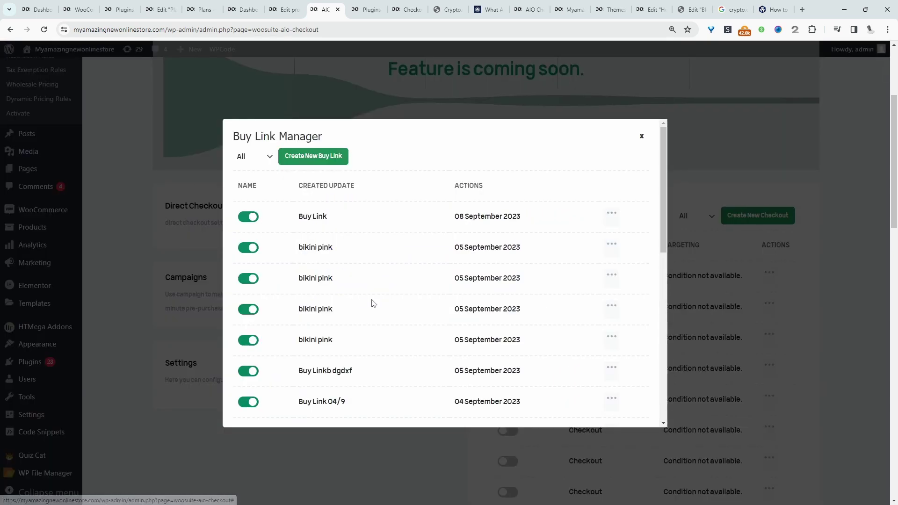
Step: Create a new buy link containing the Basic product at quantity 1
left_click(311, 157)
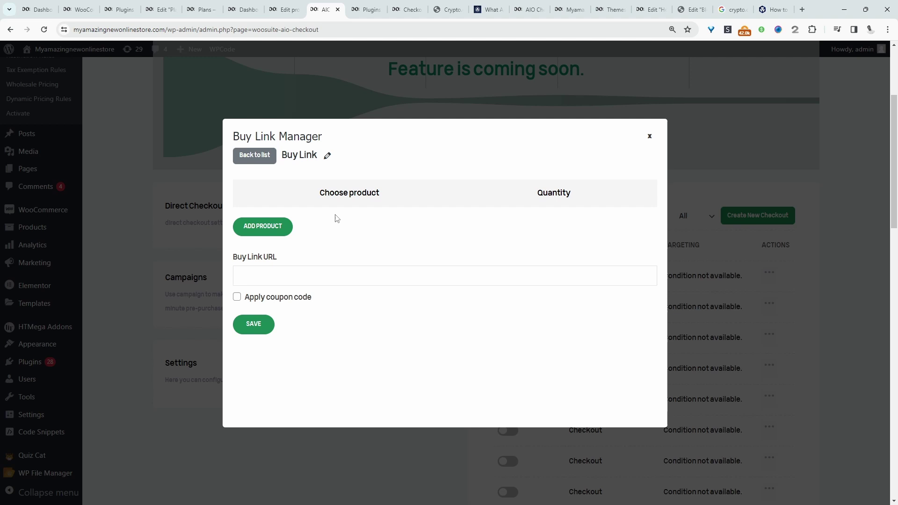
left_click(262, 229)
left_click(348, 225)
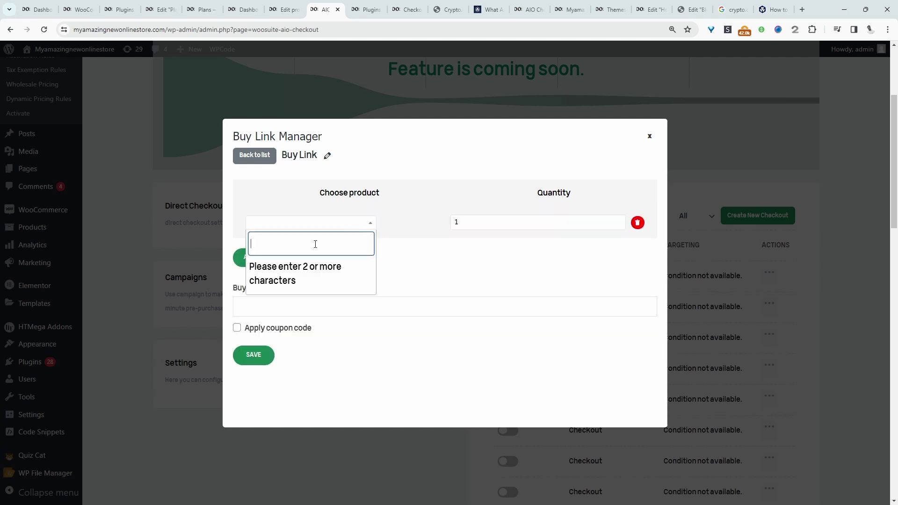
type("basic")
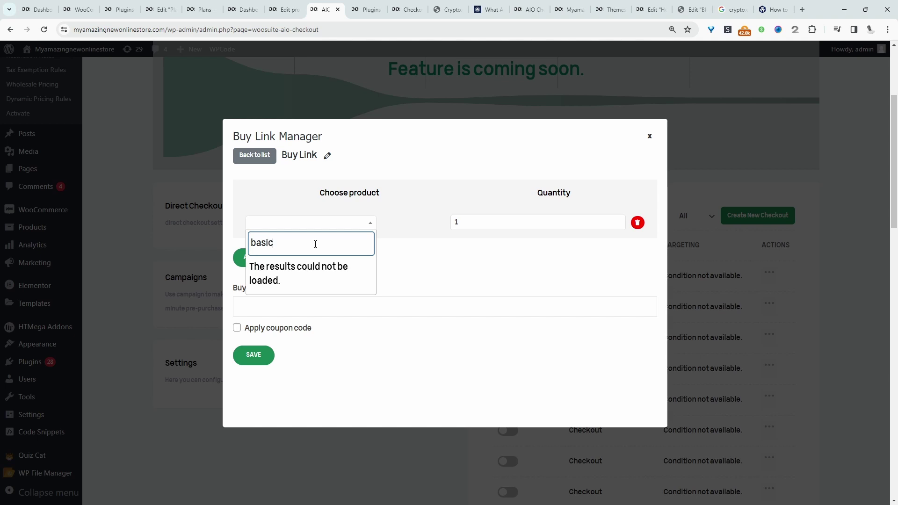
left_click(310, 265)
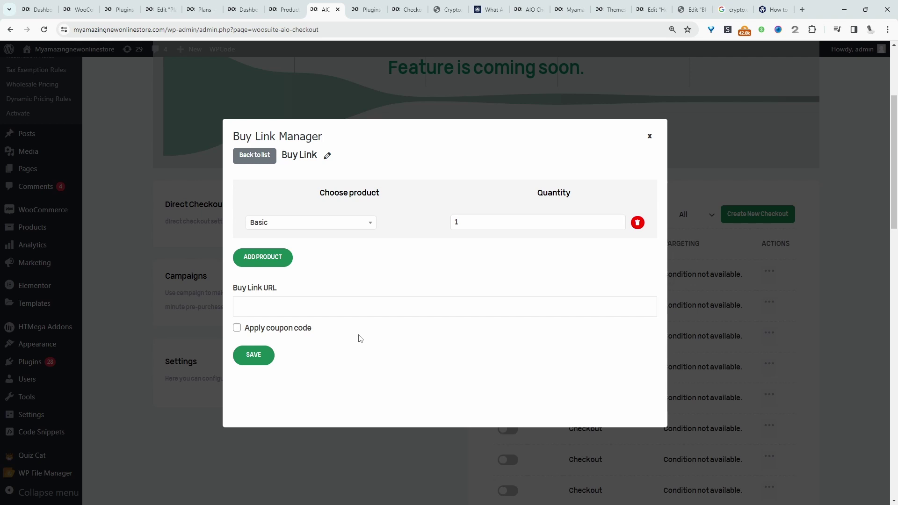
Step: Rename the buy link to 'Basic', leave coupon codes off, and save it
left_click(328, 158)
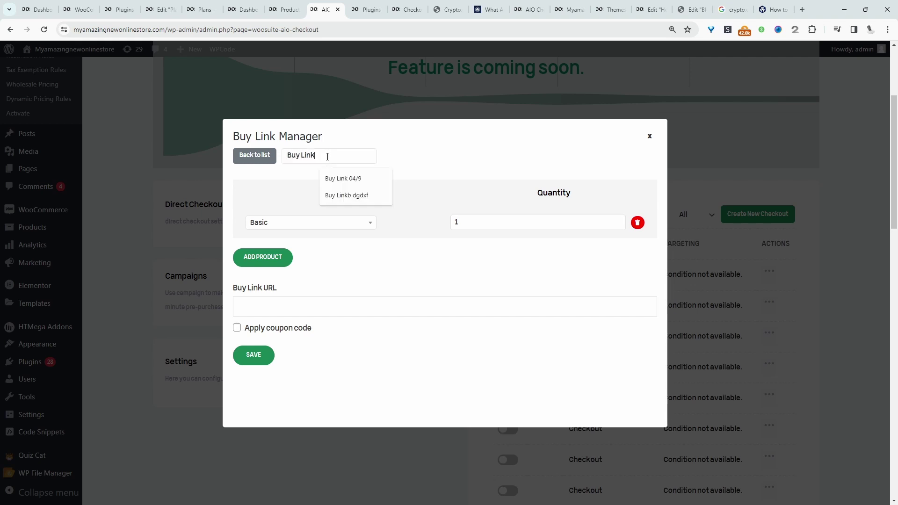
left_click_drag(328, 156, 275, 156)
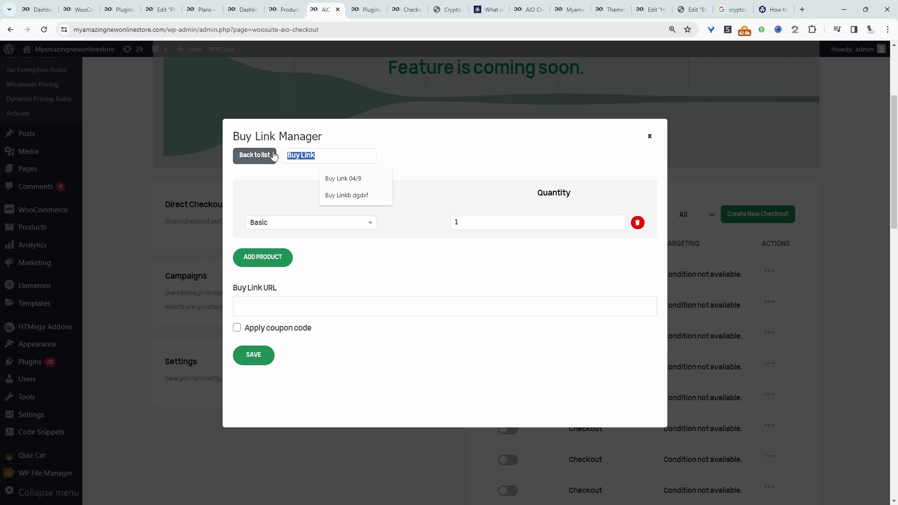
type("Basic")
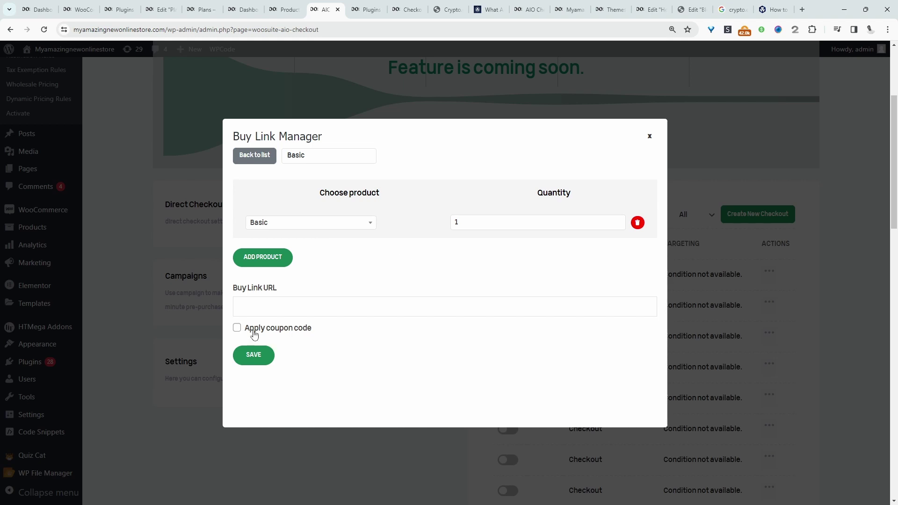
left_click(237, 328)
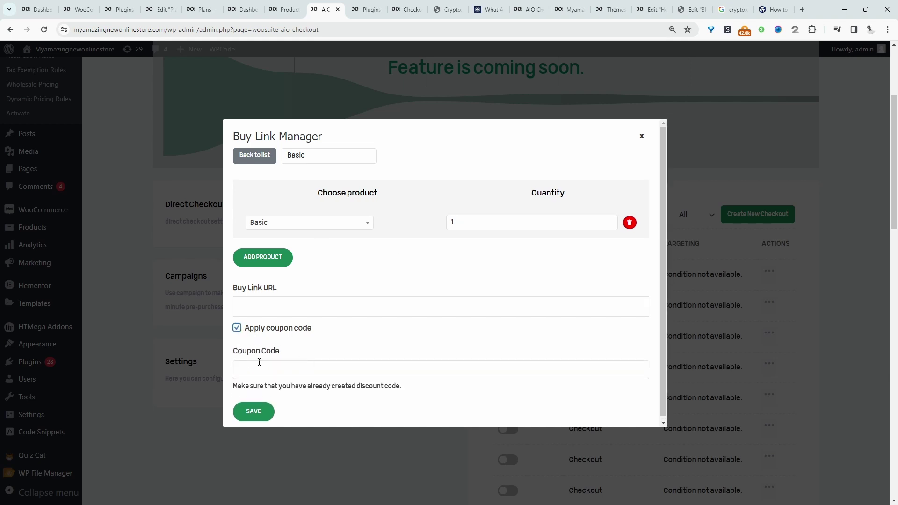
left_click(237, 328)
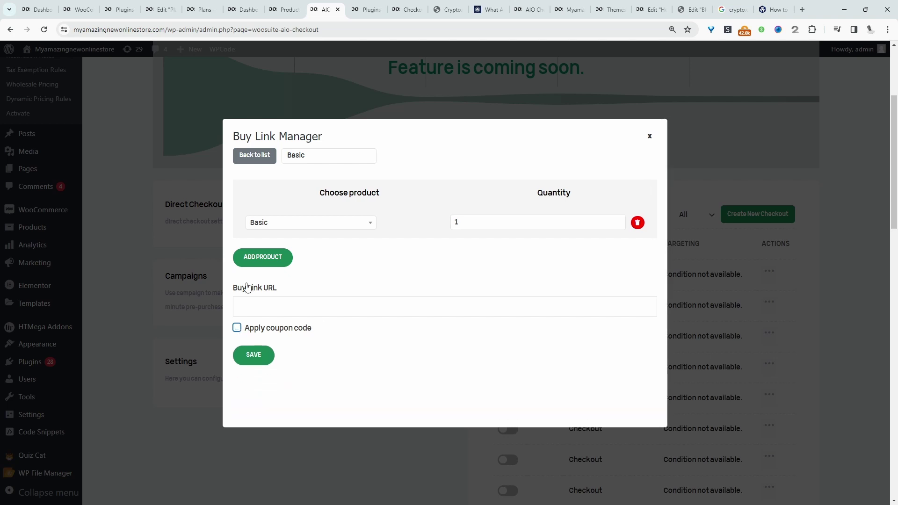
left_click(256, 357)
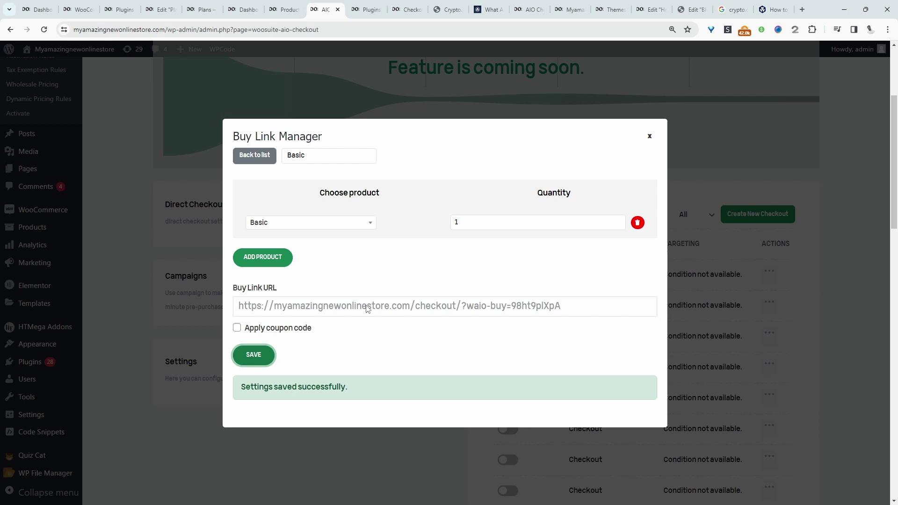
Step: Copy the generated buy link URL
triple_click(340, 308)
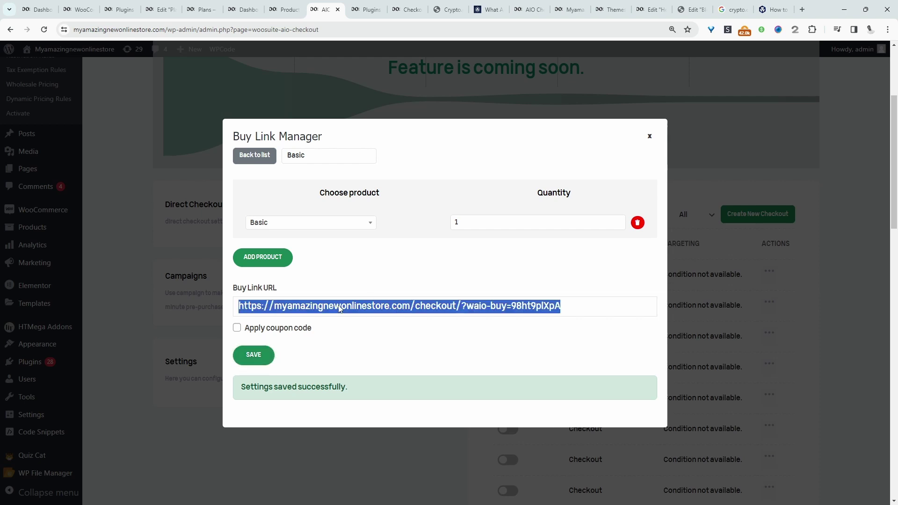
right_click(340, 308)
left_click(360, 315)
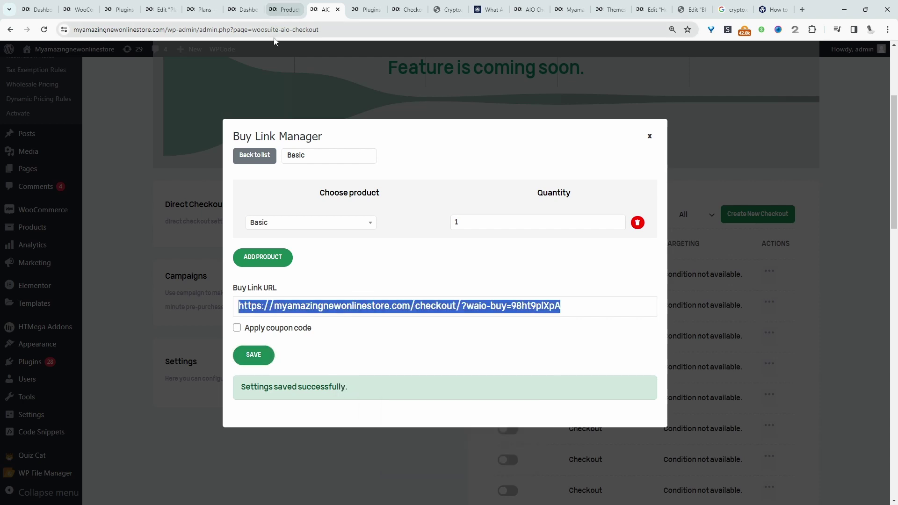
left_click(206, 8)
Step: Paste the Basic buy link into the Starter table's button link and update the Plans page
left_click(159, 10)
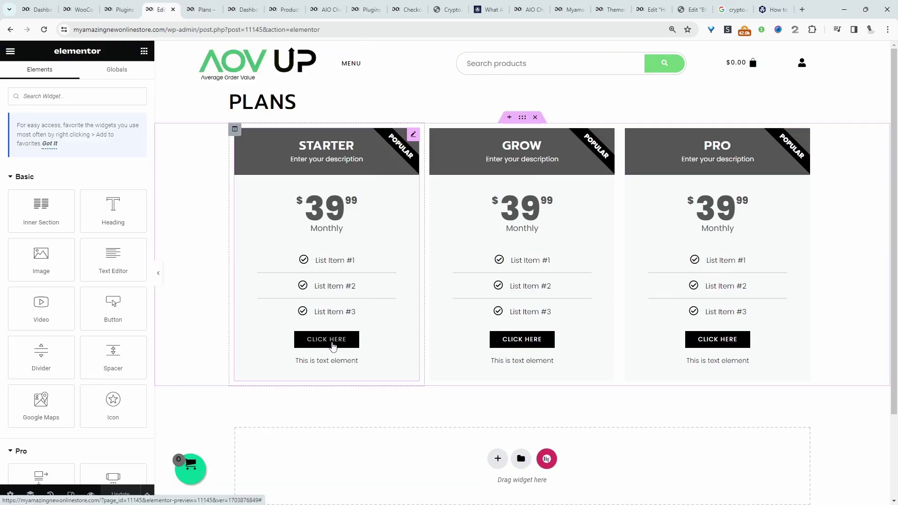
left_click(333, 346)
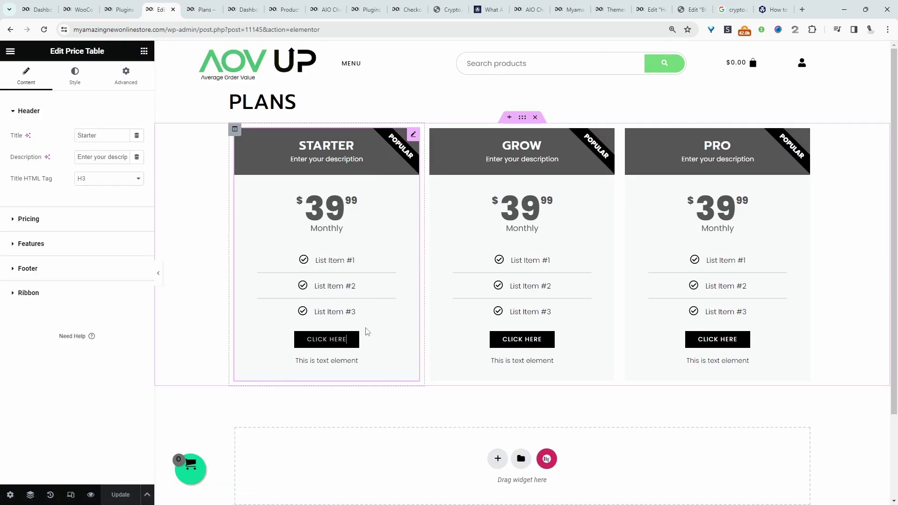
left_click(55, 223)
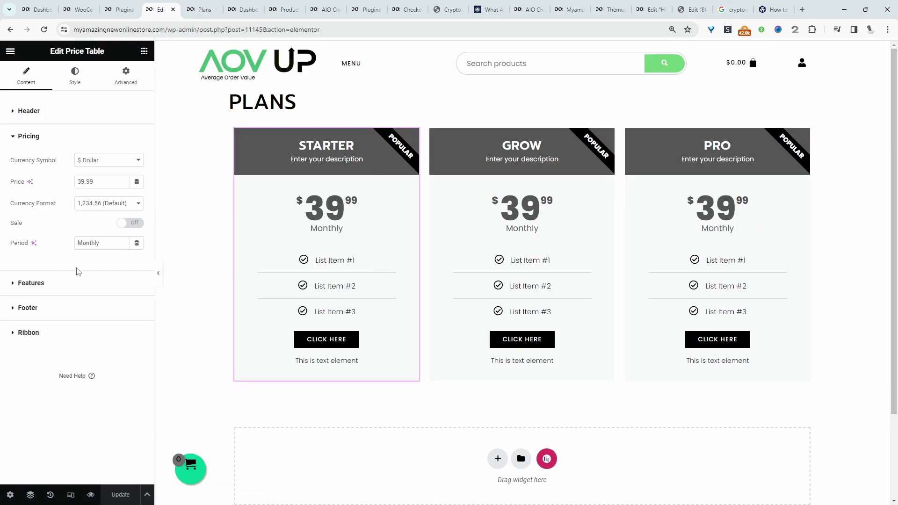
left_click(72, 307)
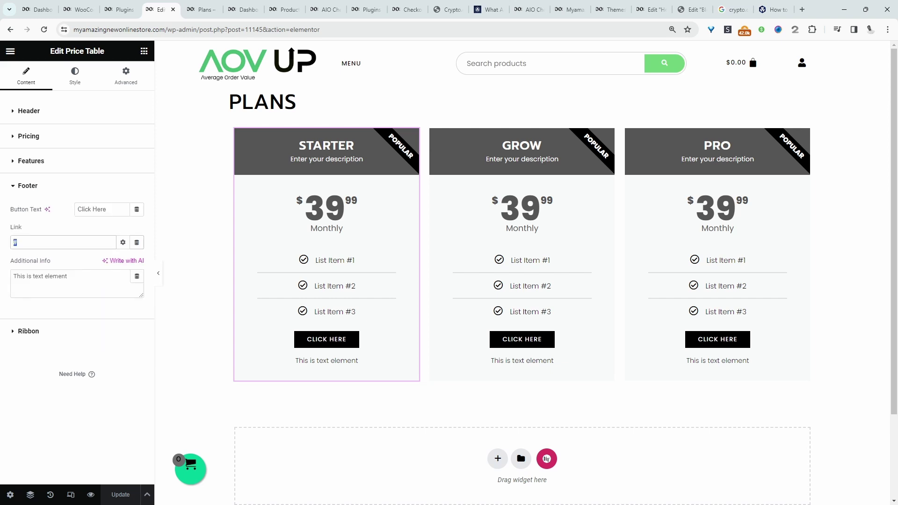
key("ctrl+v")
left_click(114, 497)
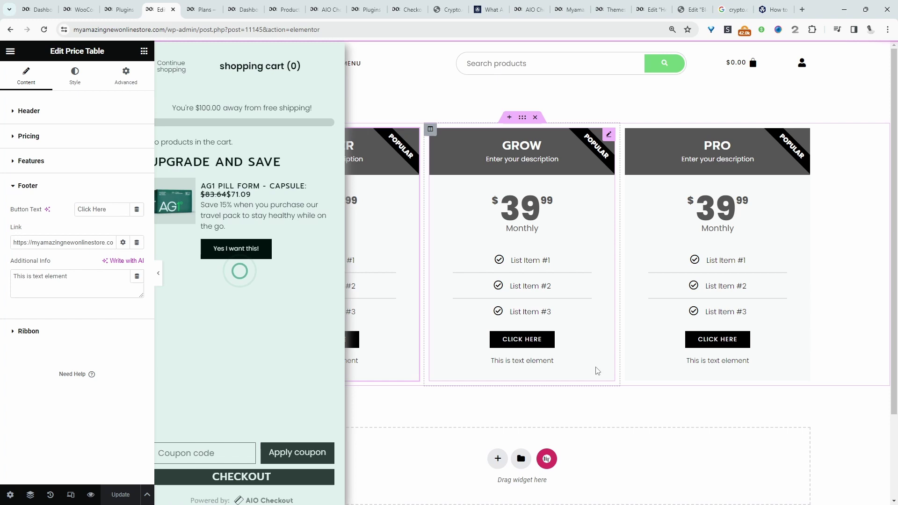
key("ctrl+Tab")
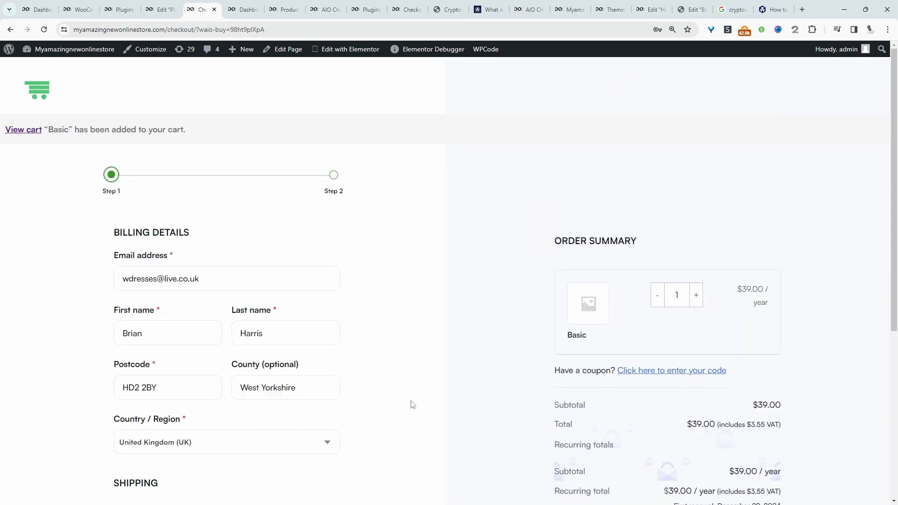
Step: Review the checkout's two-step billing form and the Basic subscription at $39.00/year
scroll(627, 399, "down", 2)
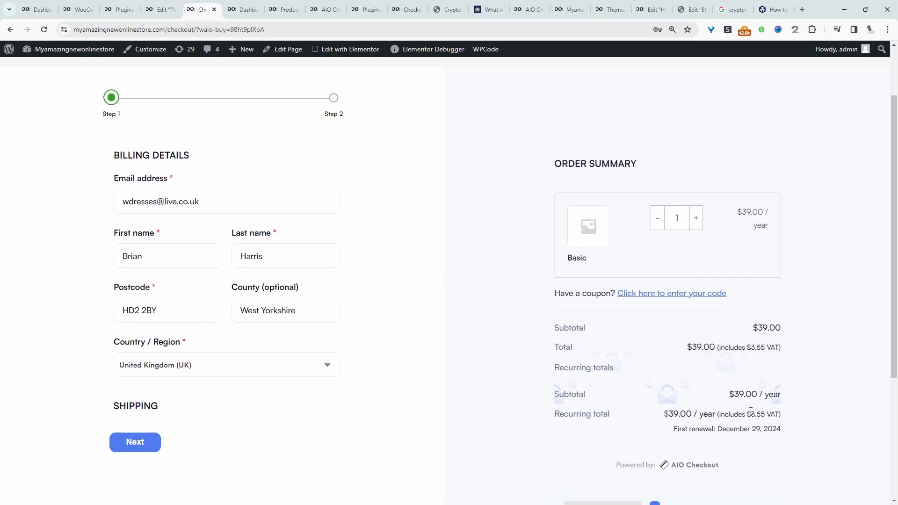
scroll(392, 327, "up", 2)
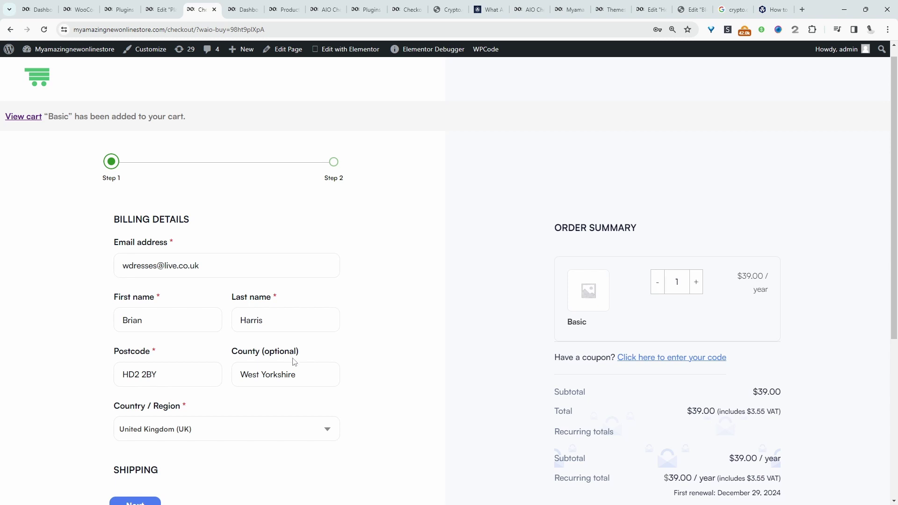
mouse_move(115, 7)
Step: Create a new AIO checkout using the Single Column Modern design
mouse_move(83, 49)
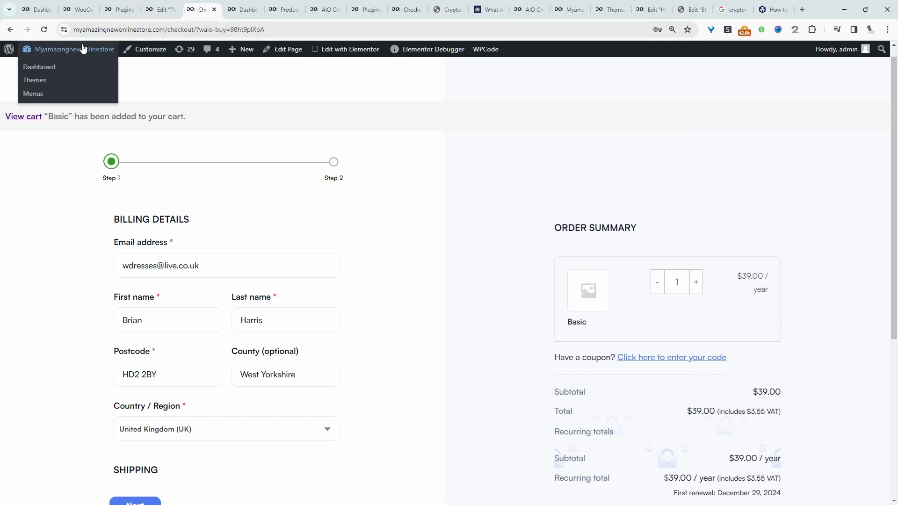
left_click(73, 70)
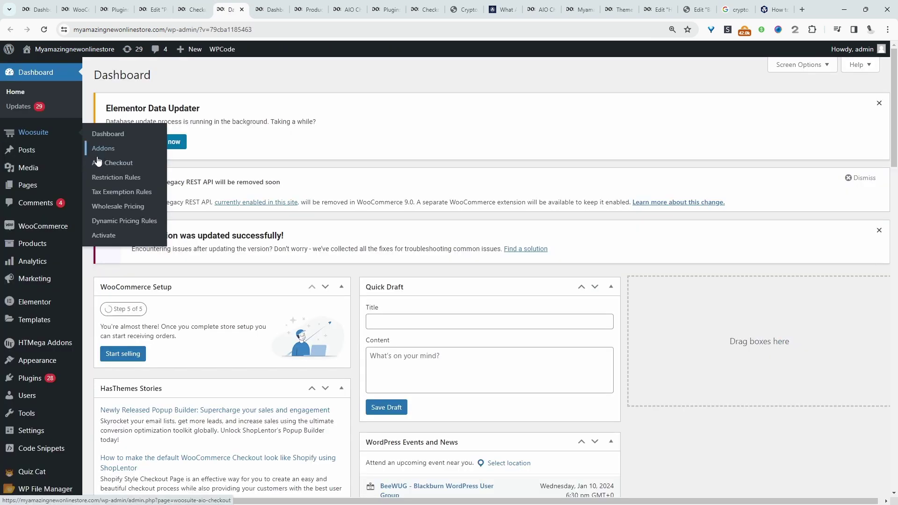
left_click(98, 161)
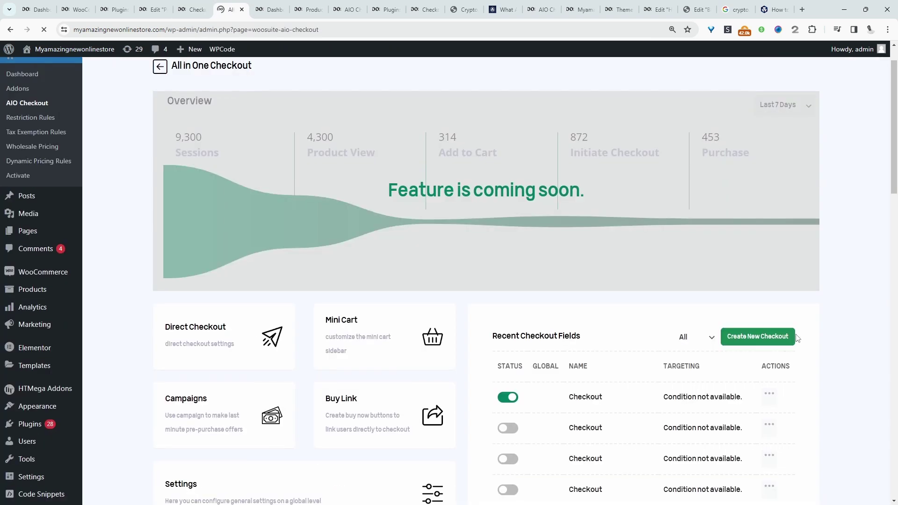
left_click(768, 337)
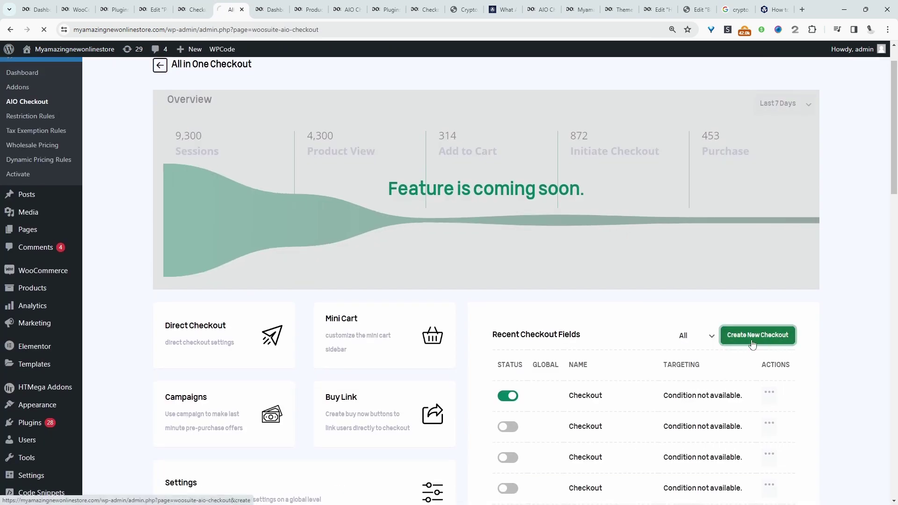
scroll(439, 377, "down", 5)
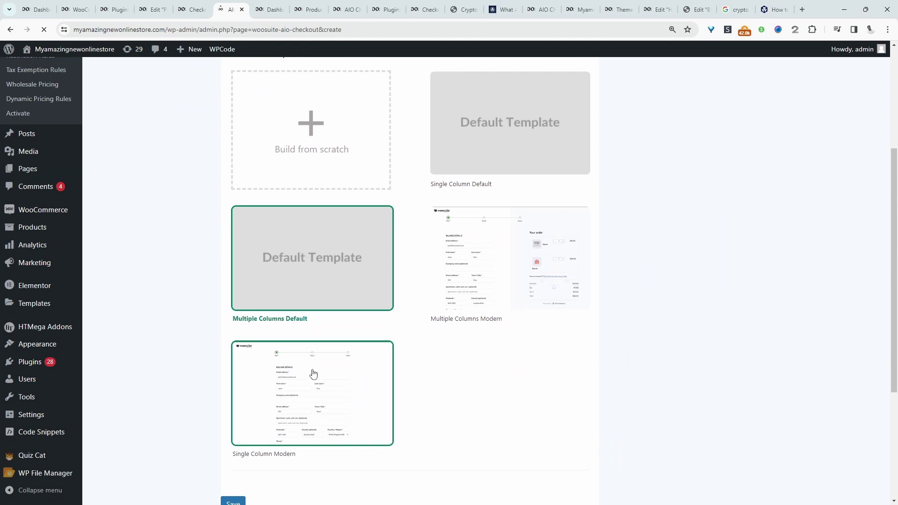
left_click(278, 421)
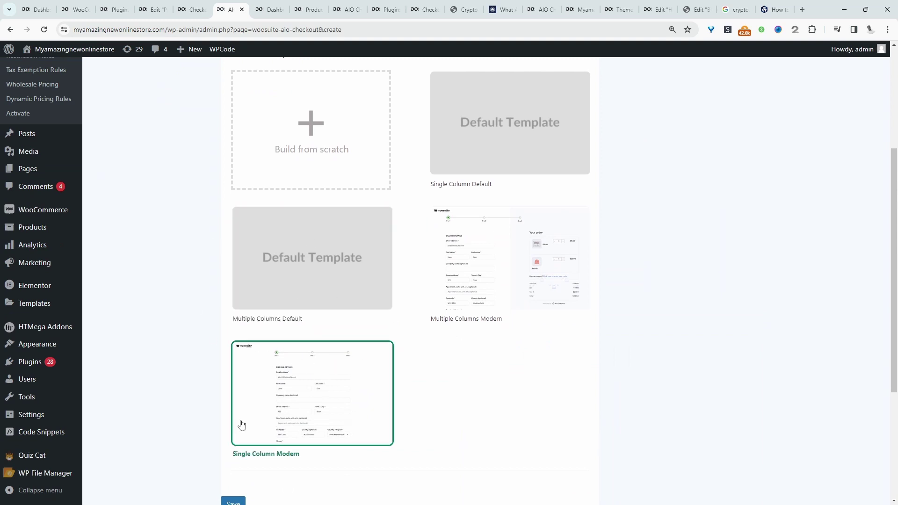
Step: Set the thank-you page's Inherit option to No
scroll(359, 423, "up", 4)
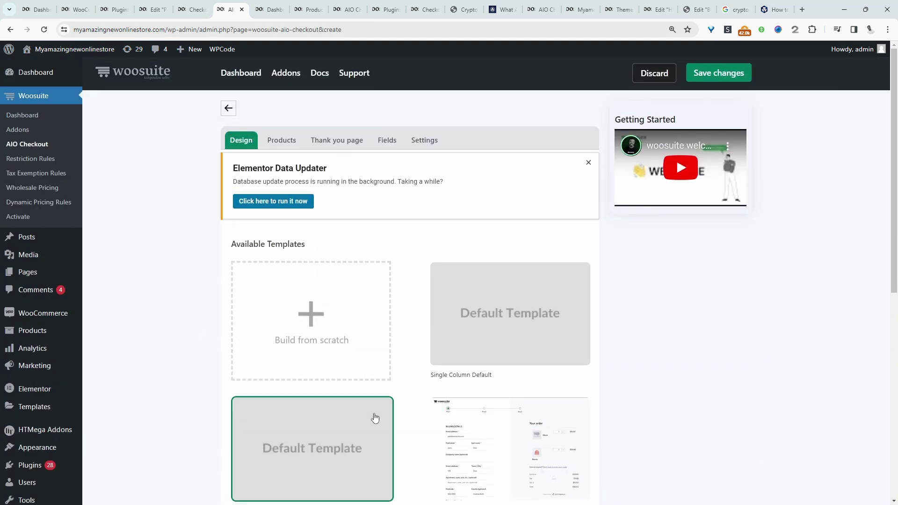
left_click(337, 140)
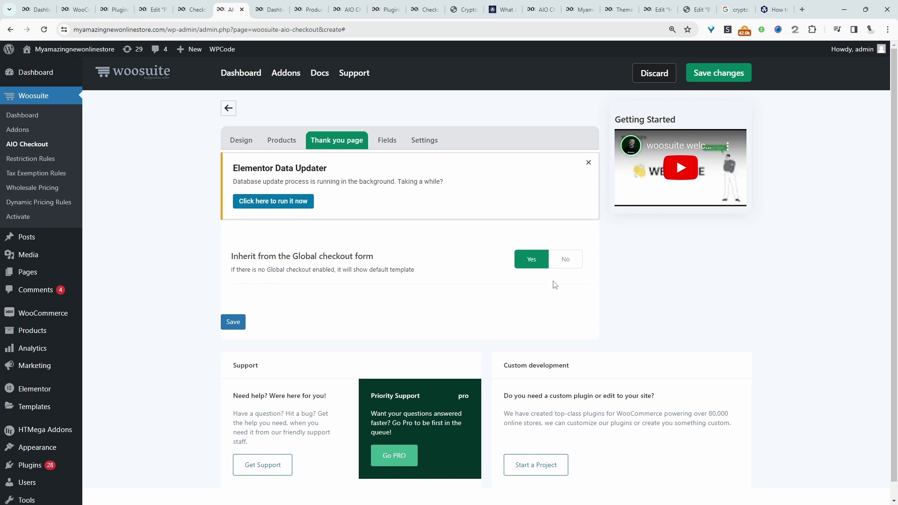
left_click(567, 260)
scroll(445, 284, "down", 5)
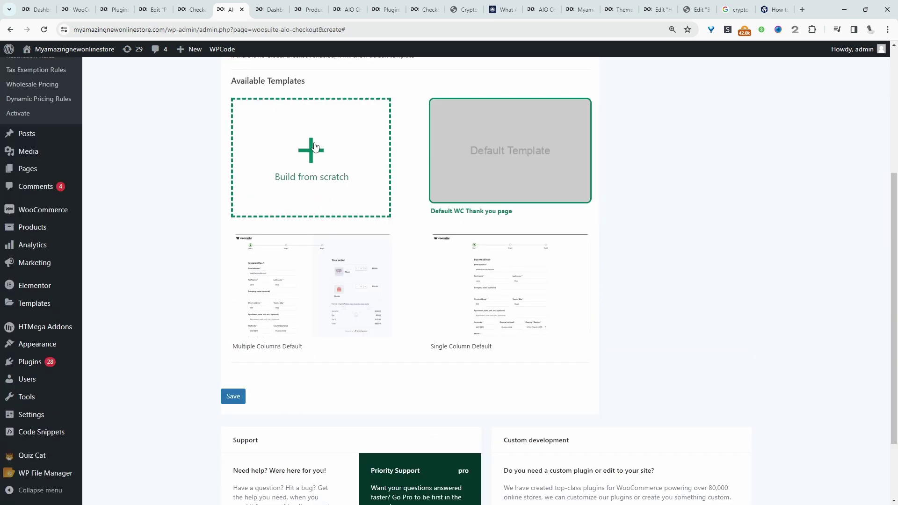
Step: Choose the Single Column Default thank-you template, then hide Phone and disable Shipping Details
left_click(542, 309)
scroll(515, 344, "up", 2)
left_click(516, 344)
scroll(411, 305, "down", 5)
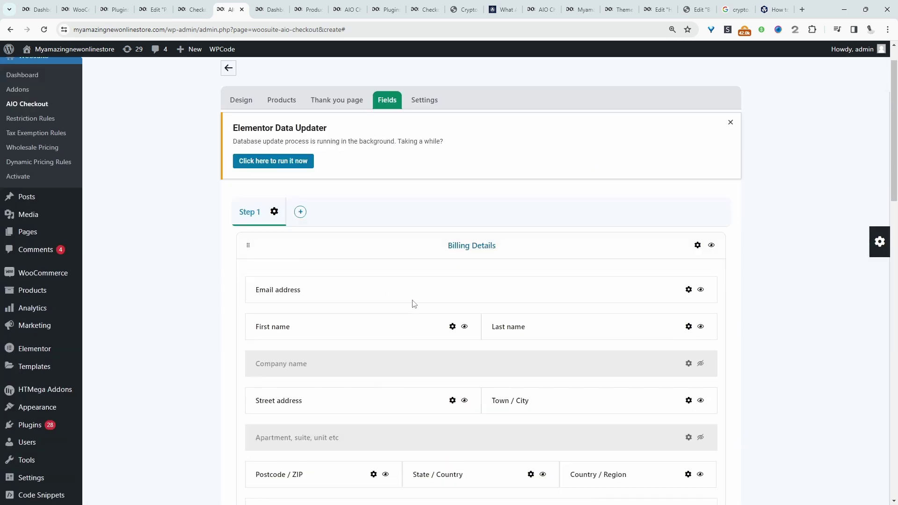
scroll(445, 278, "down", 2)
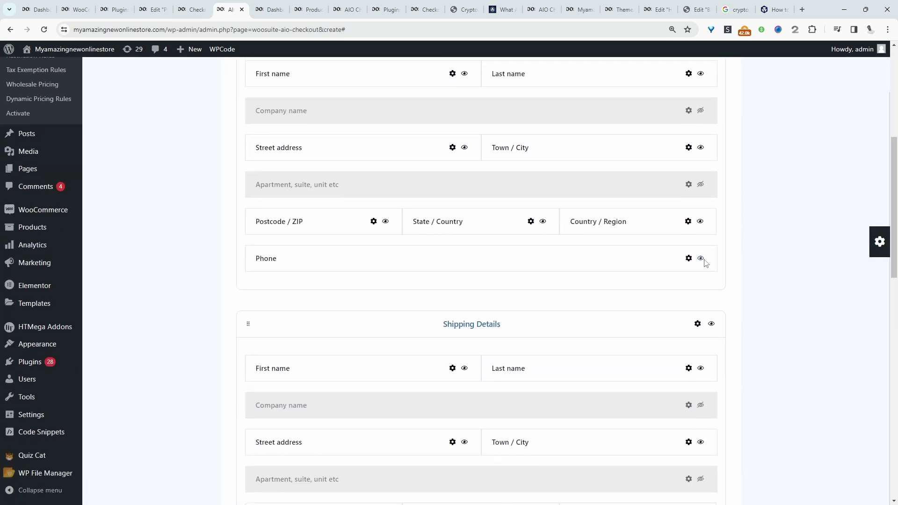
left_click(700, 258)
left_click(711, 324)
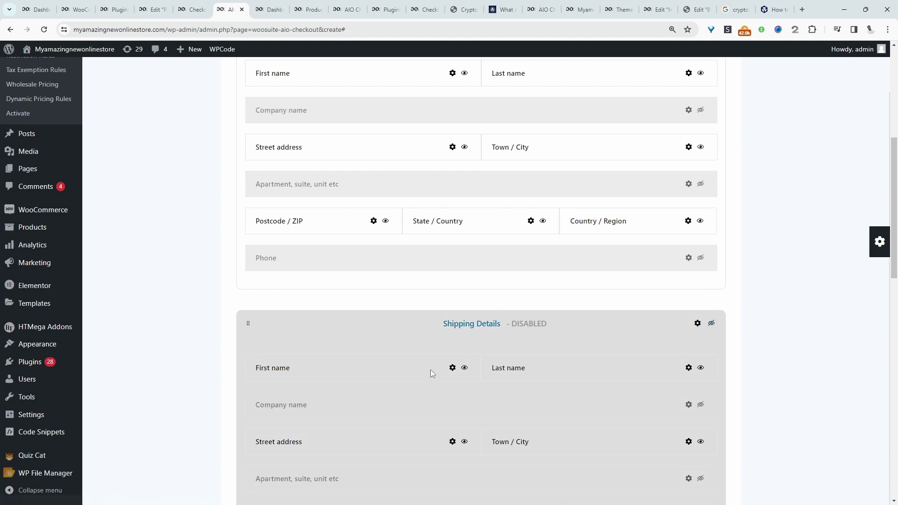
Step: Add a Number field to Billing Details, placed above Postcode / ZIP
scroll(589, 355, "up", 4)
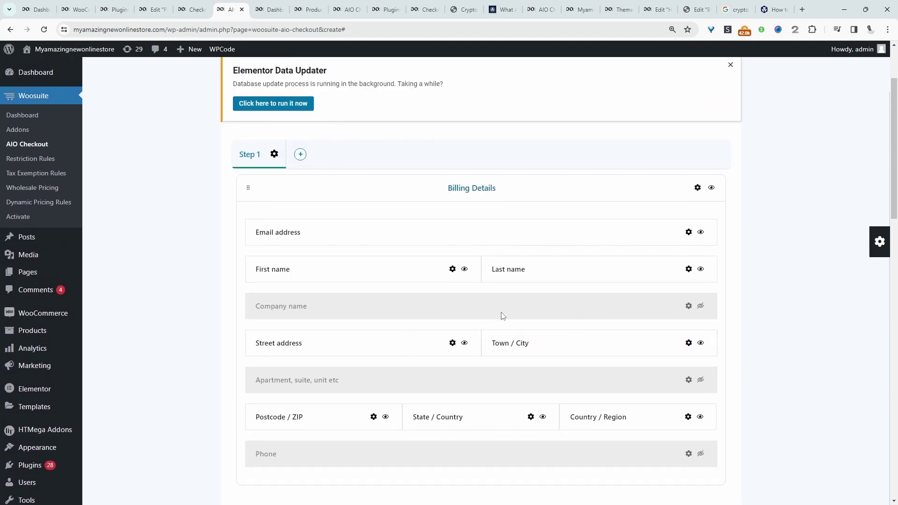
scroll(498, 322, "down", 1)
scroll(495, 327, "down", 4)
left_click(880, 242)
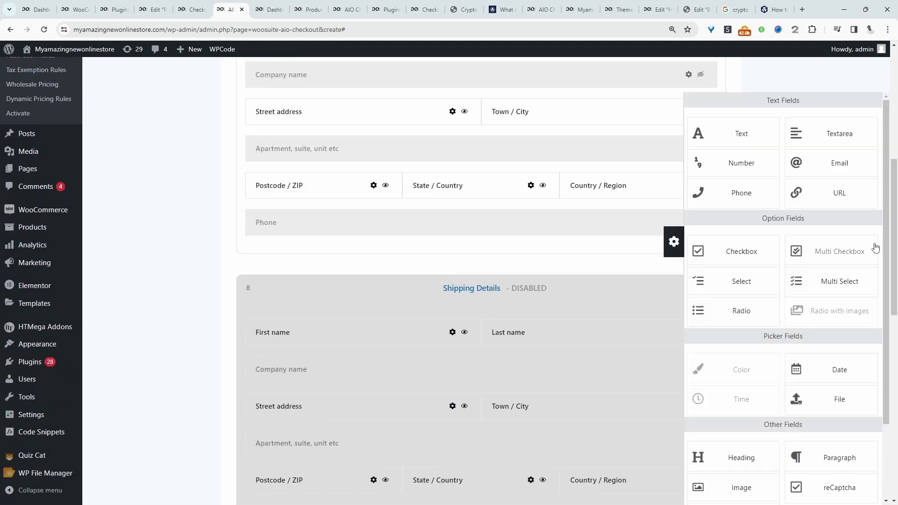
left_click_drag(695, 175, 523, 168)
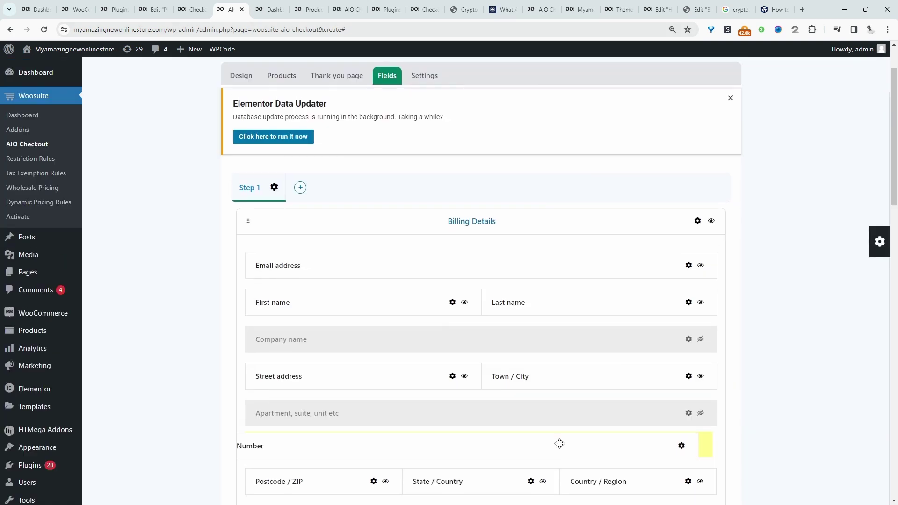
left_click_drag(560, 443, 646, 328)
scroll(468, 234, "up", 5)
Step: Enable the new AIO Checkout, set it as the global checkout, and save it
left_click(424, 139)
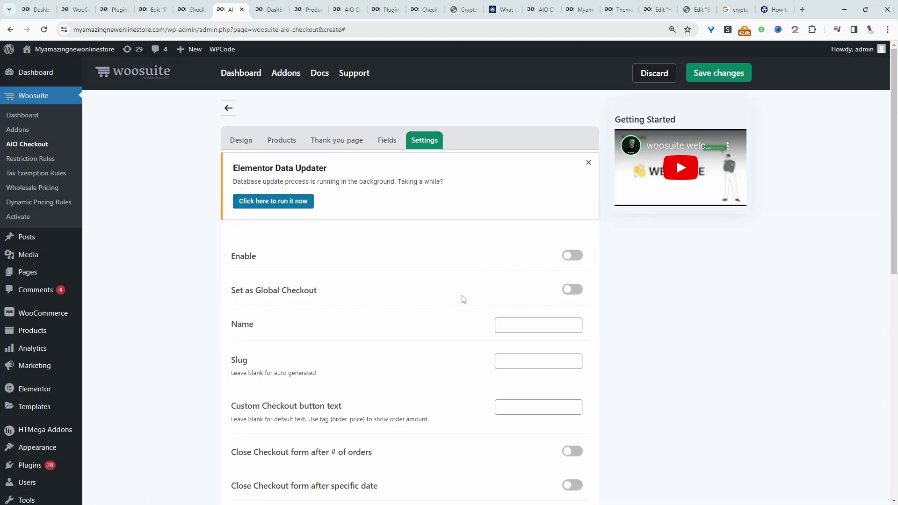
left_click(566, 258)
scroll(463, 308, "down", 3)
left_click(565, 163)
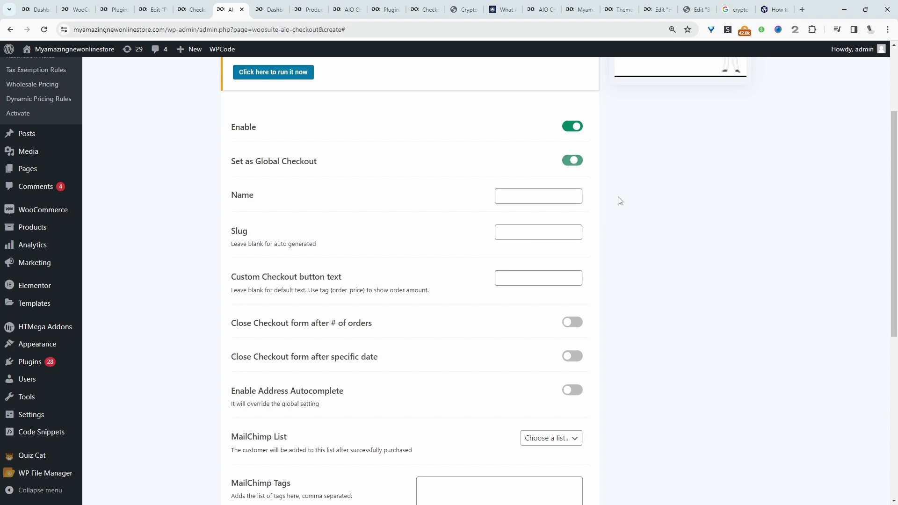
scroll(447, 327, "down", 3)
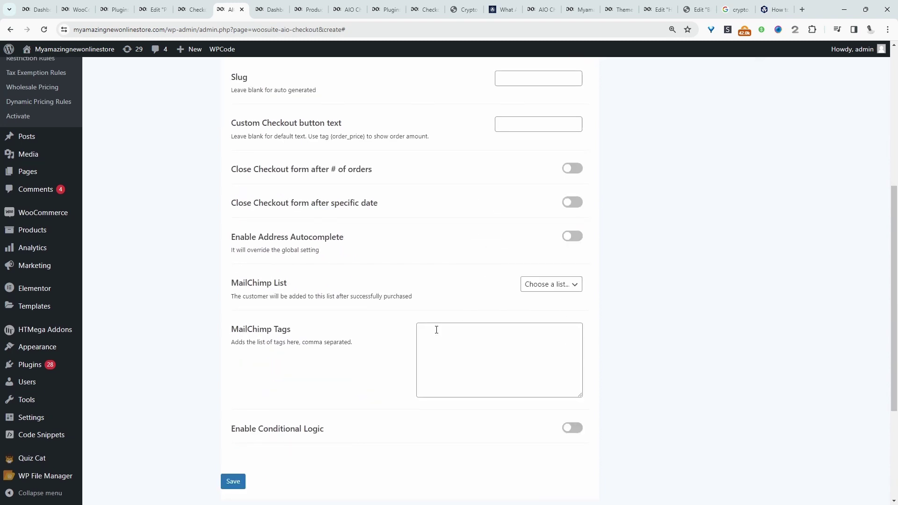
scroll(491, 318, "up", 6)
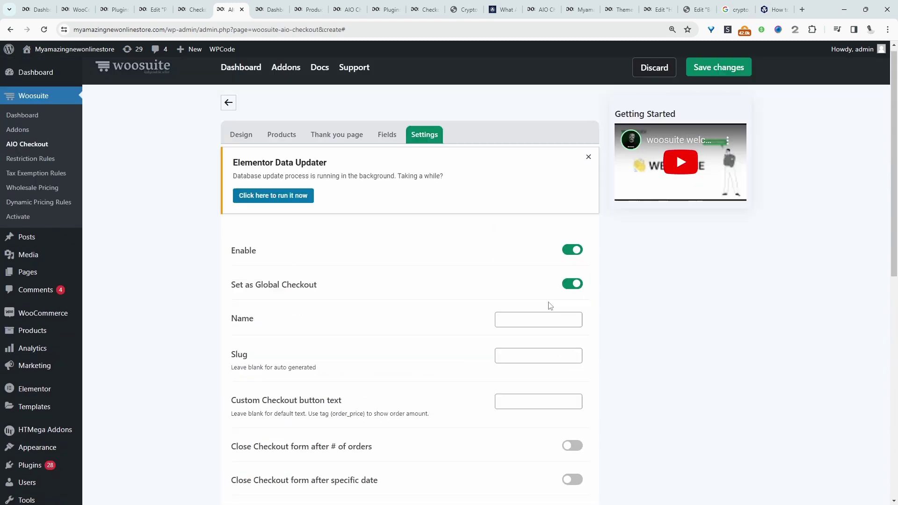
left_click(737, 77)
key("ctrl+Page_Up")
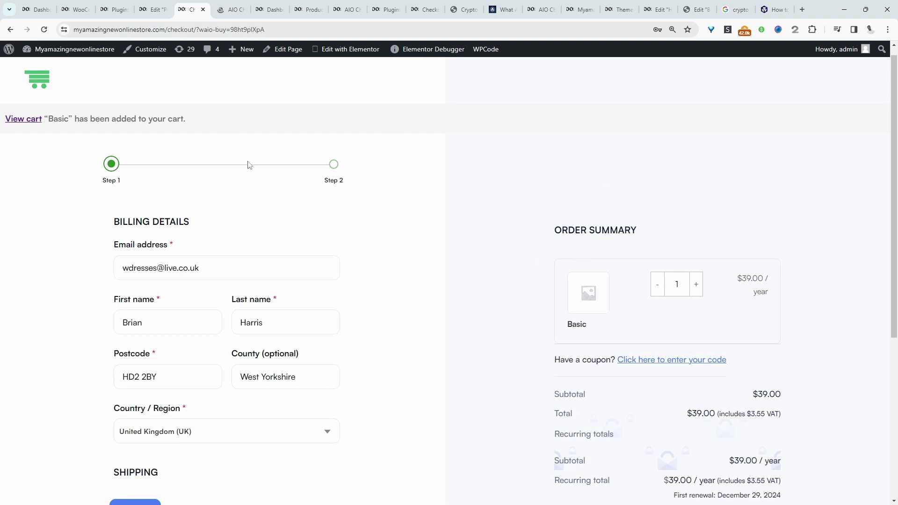
Step: Reload the storefront checkout to see the single-column billing form without Phone
left_click(44, 29)
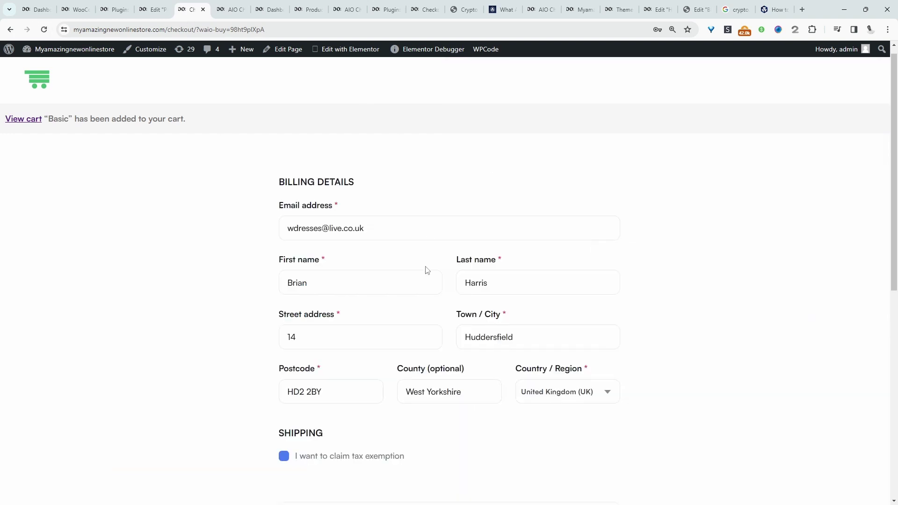